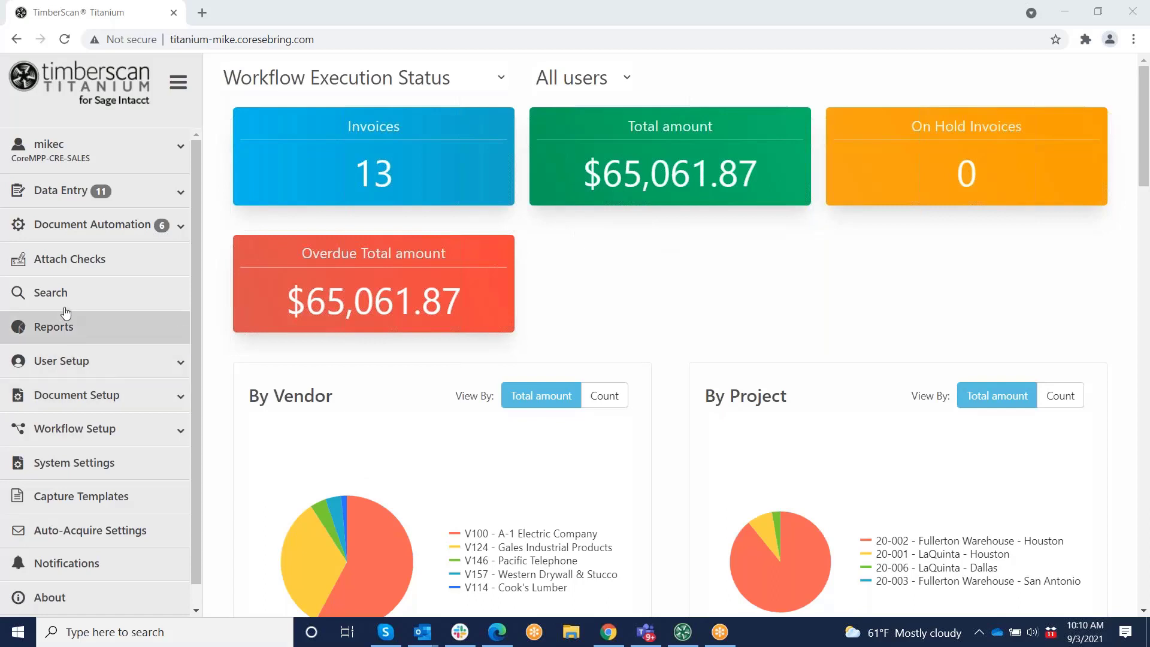
Step: Open the document search and set the category to Accounts Payable and the document type to AP Bill
click(47, 294)
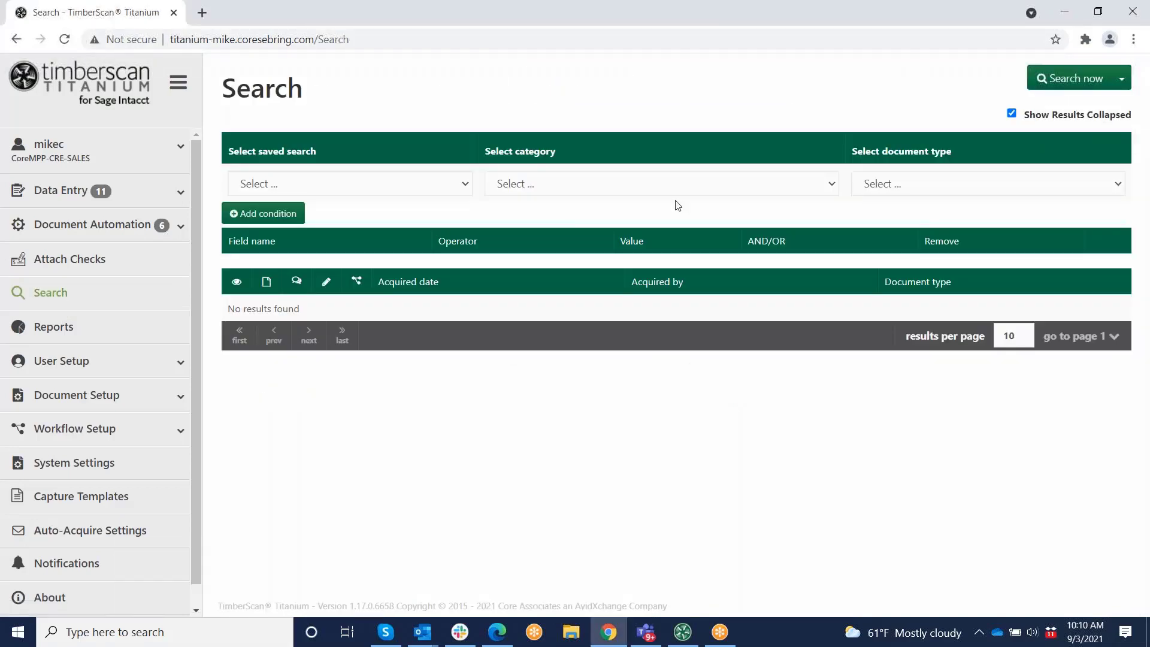
click(833, 183)
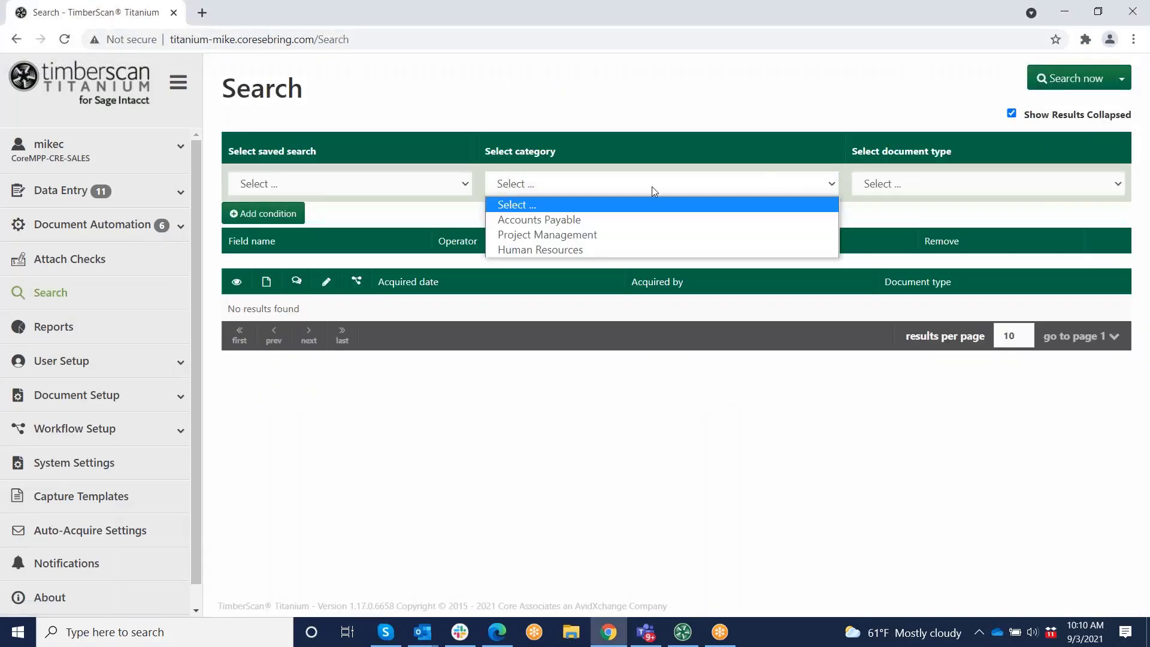
click(575, 221)
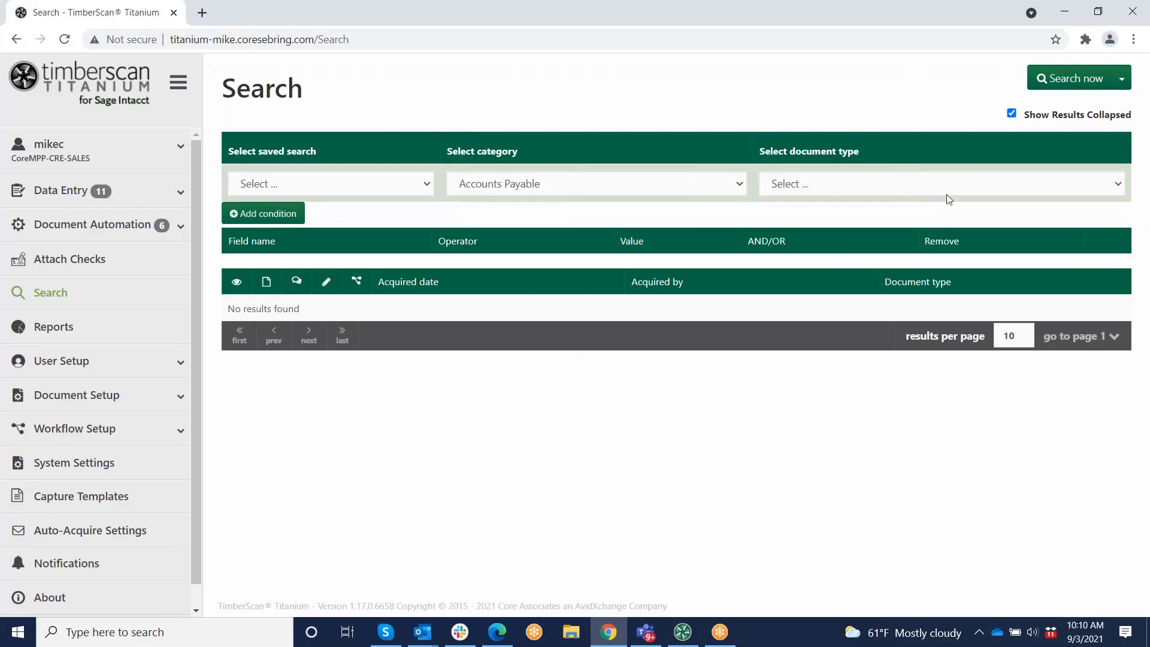
click(1043, 185)
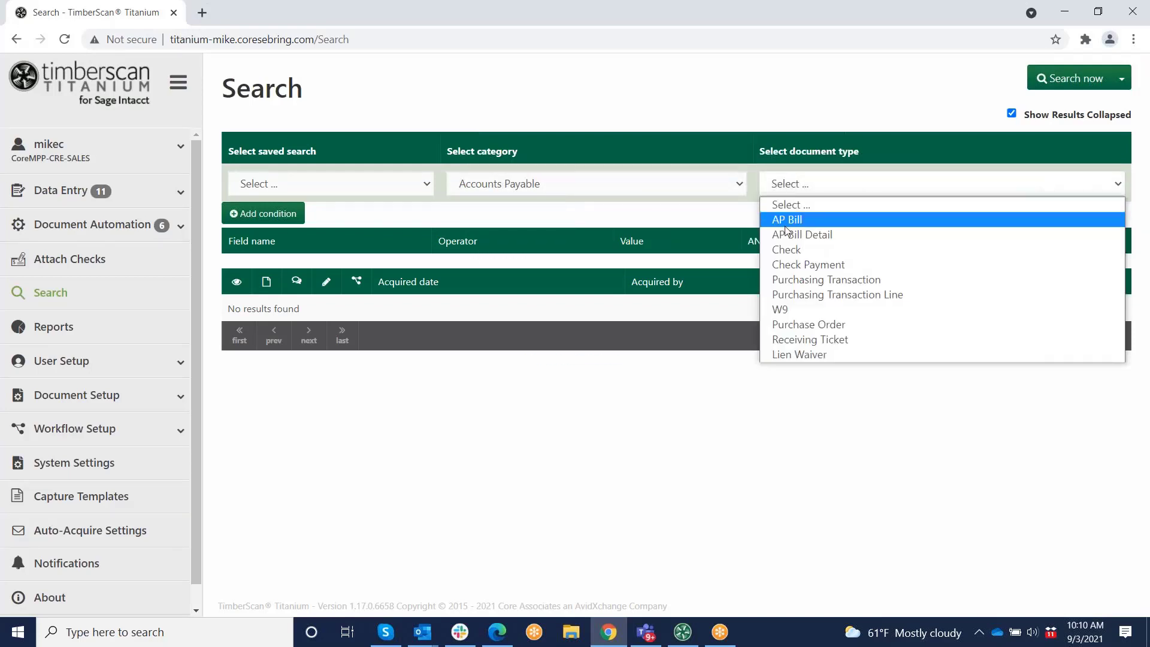
click(790, 221)
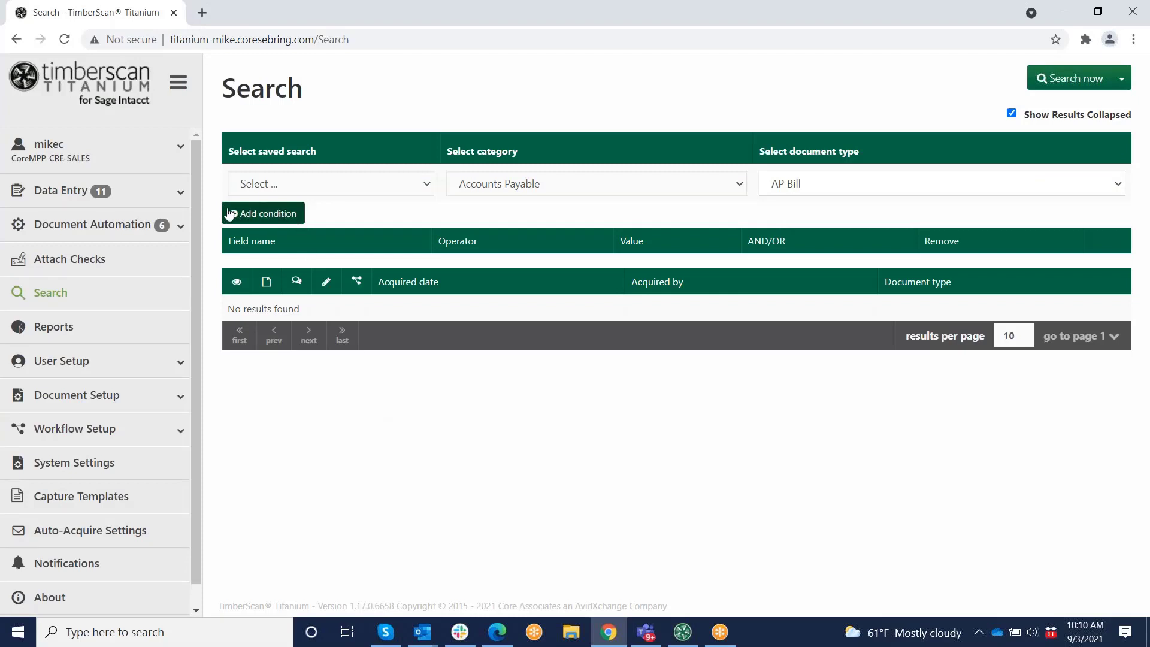
Step: Add a search condition where Project equals 20-002, Fullerton Warehouse - Houston, with the AND/OR option set to None
click(275, 217)
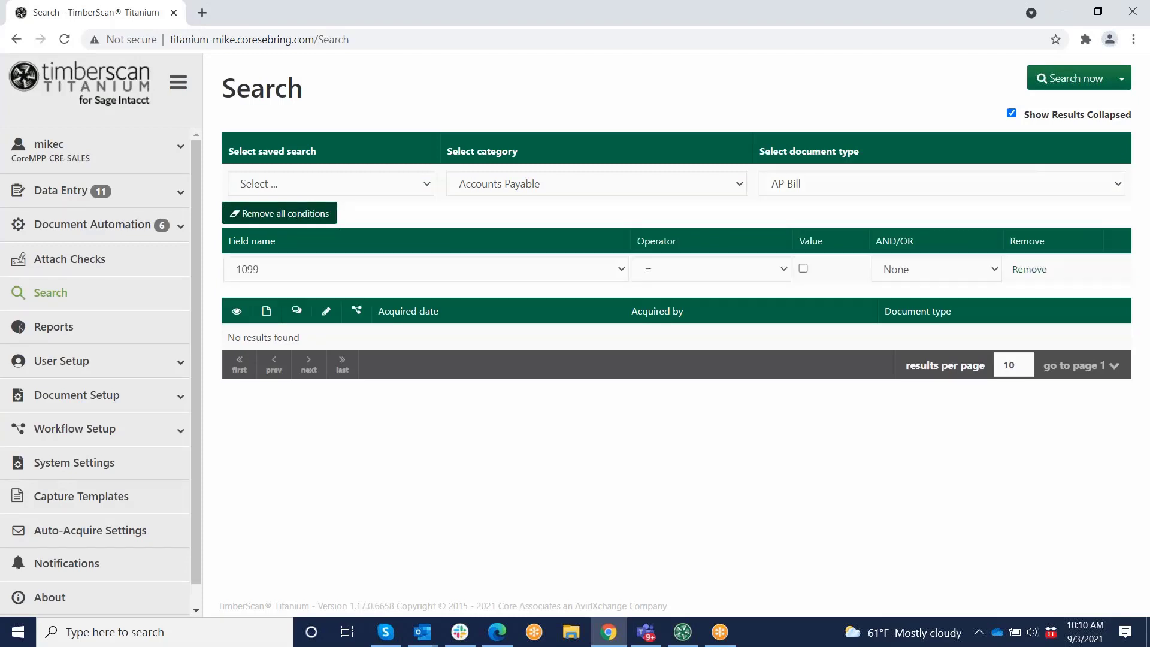
click(622, 270)
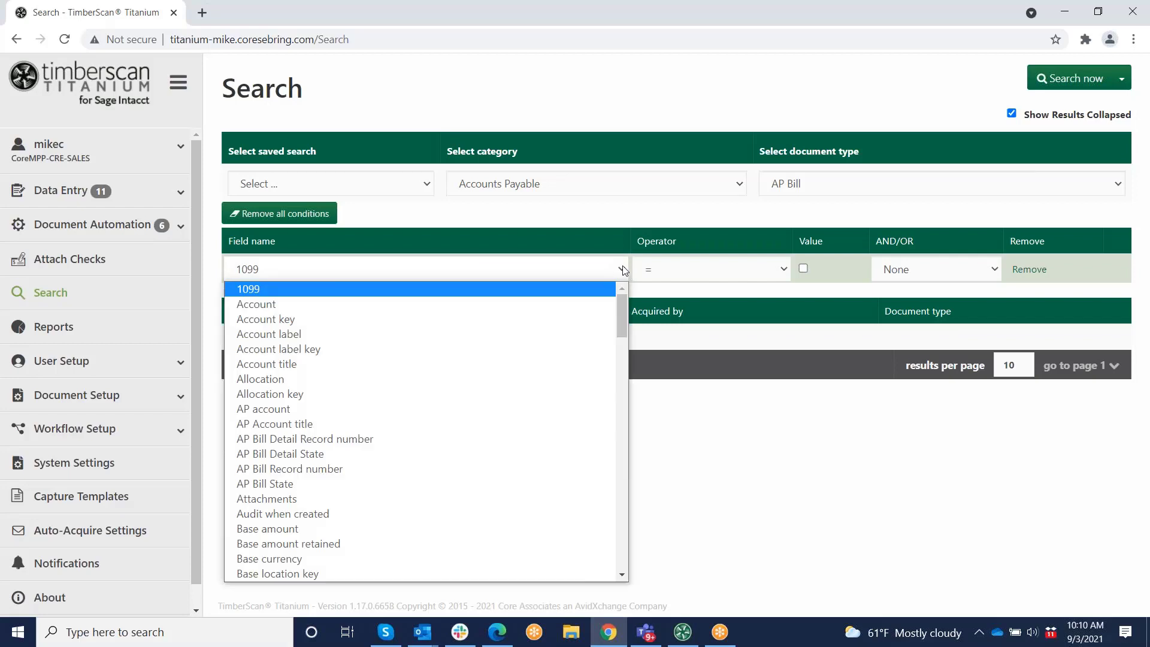
drag(619, 302, 608, 442)
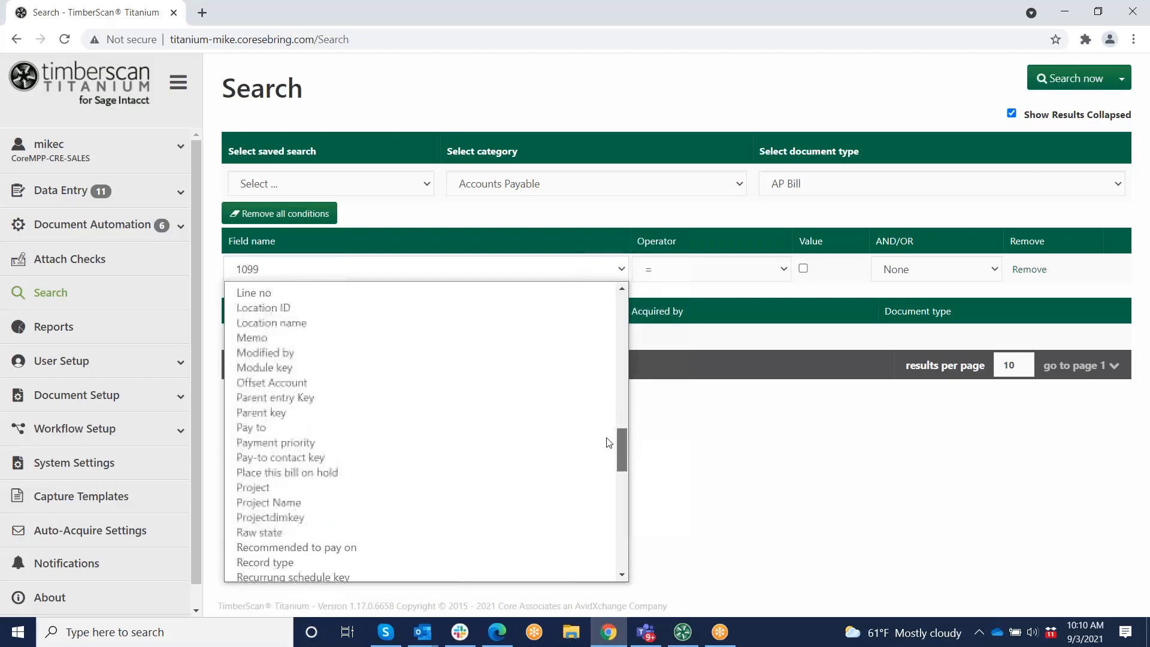
click(257, 488)
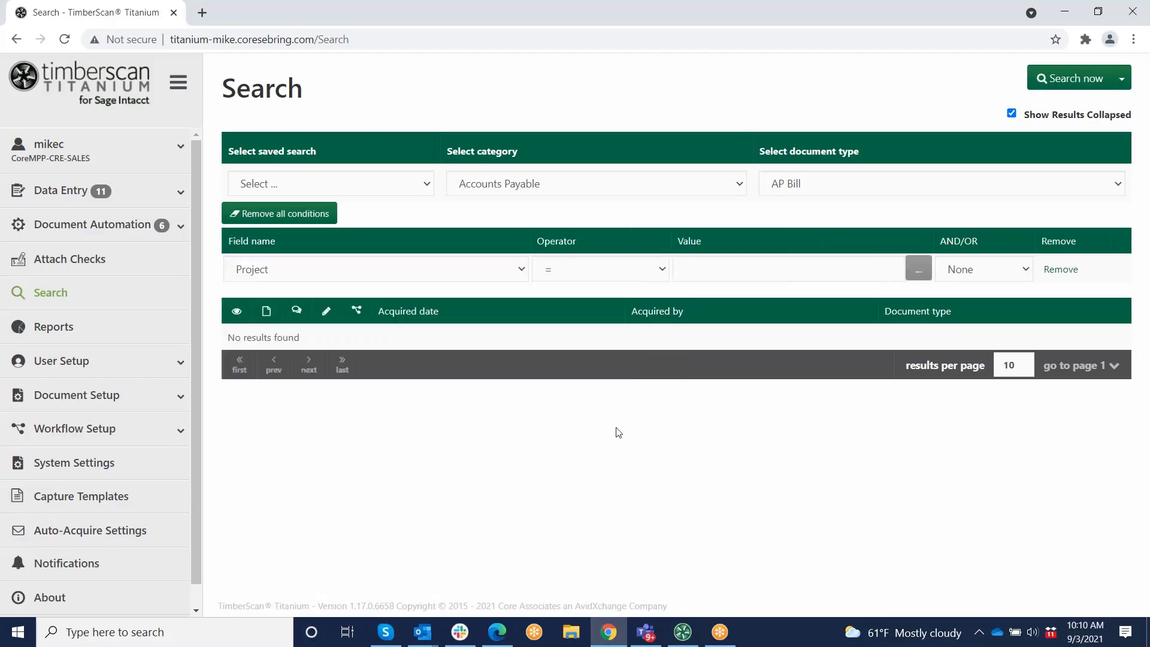
click(663, 269)
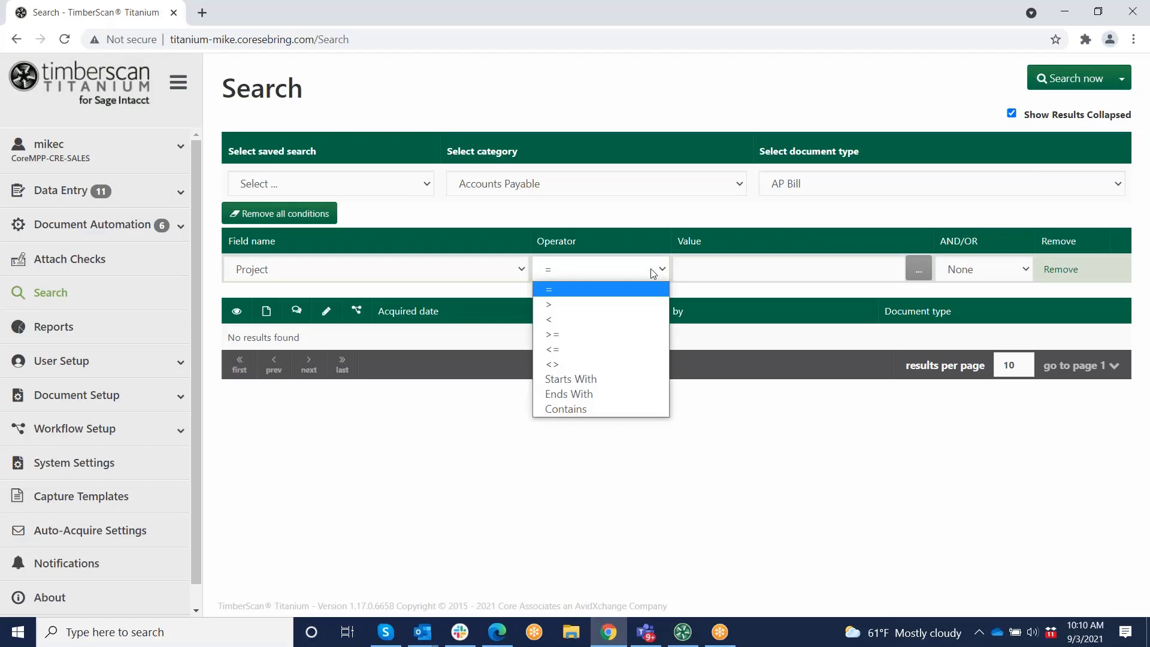
click(549, 290)
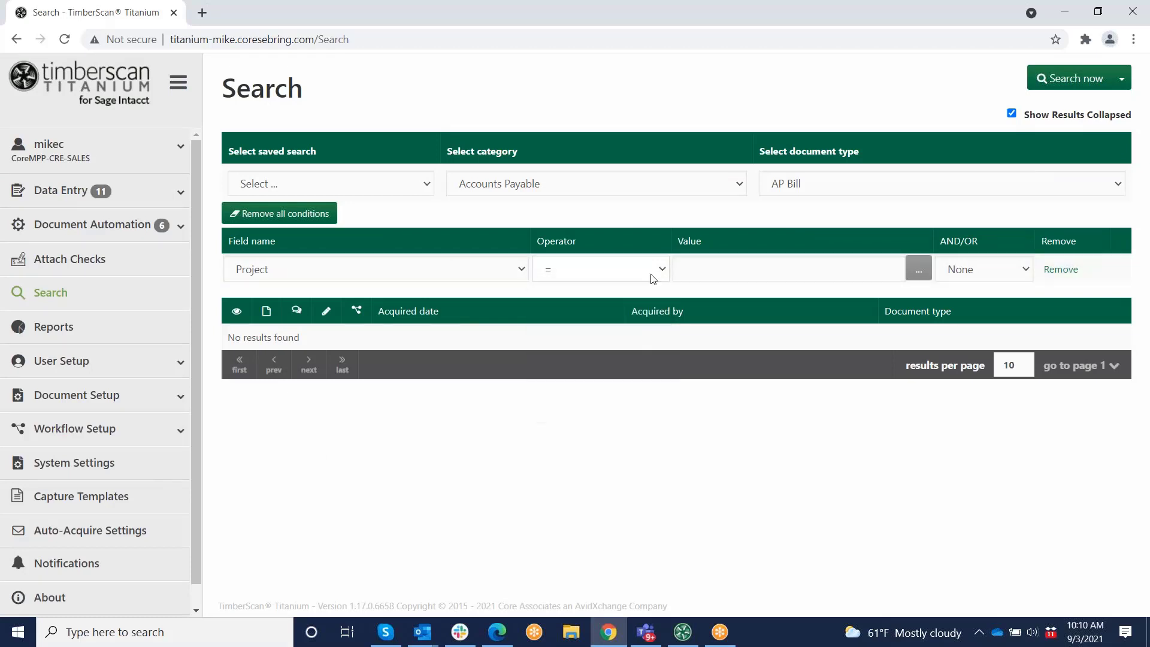
click(918, 269)
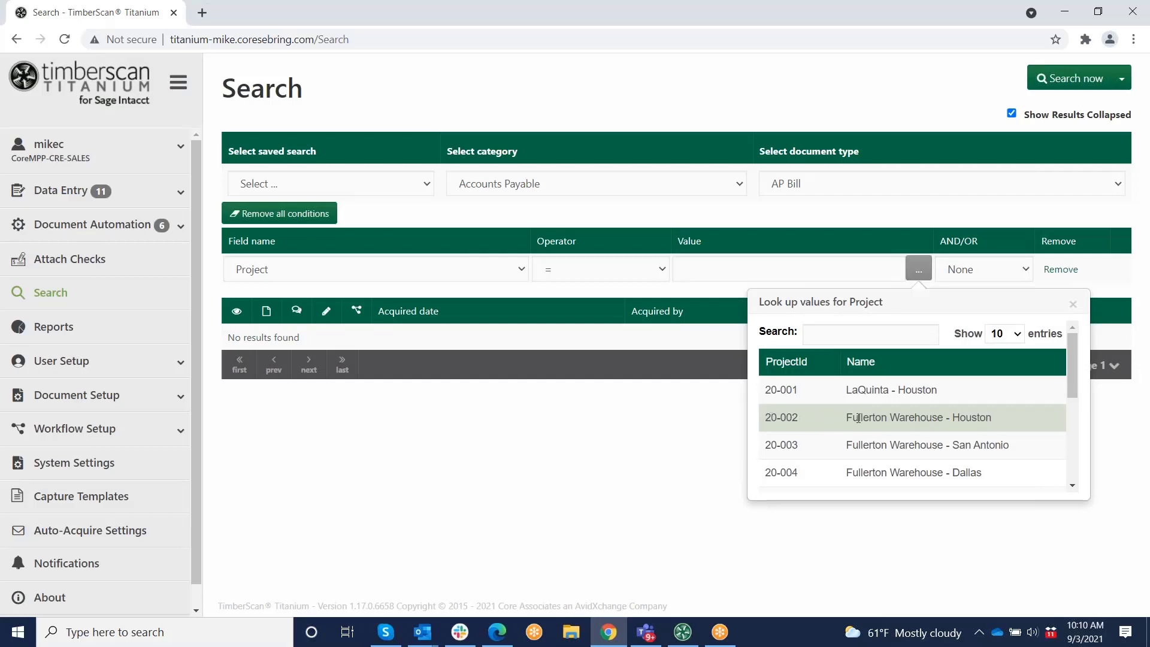
click(802, 418)
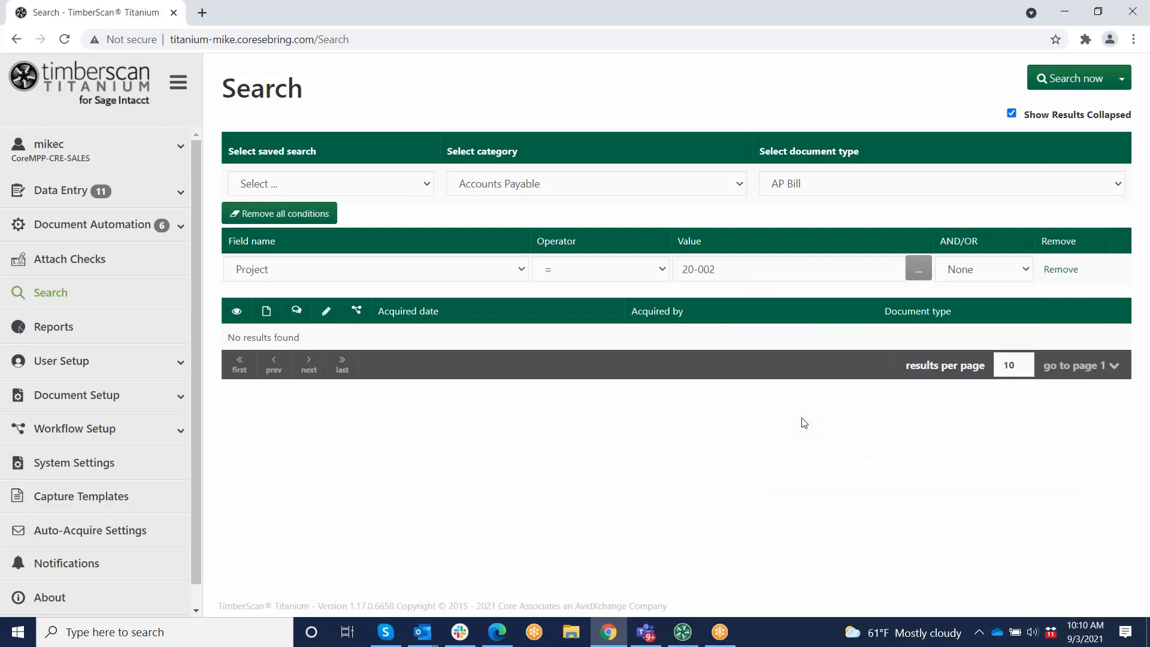
click(1027, 269)
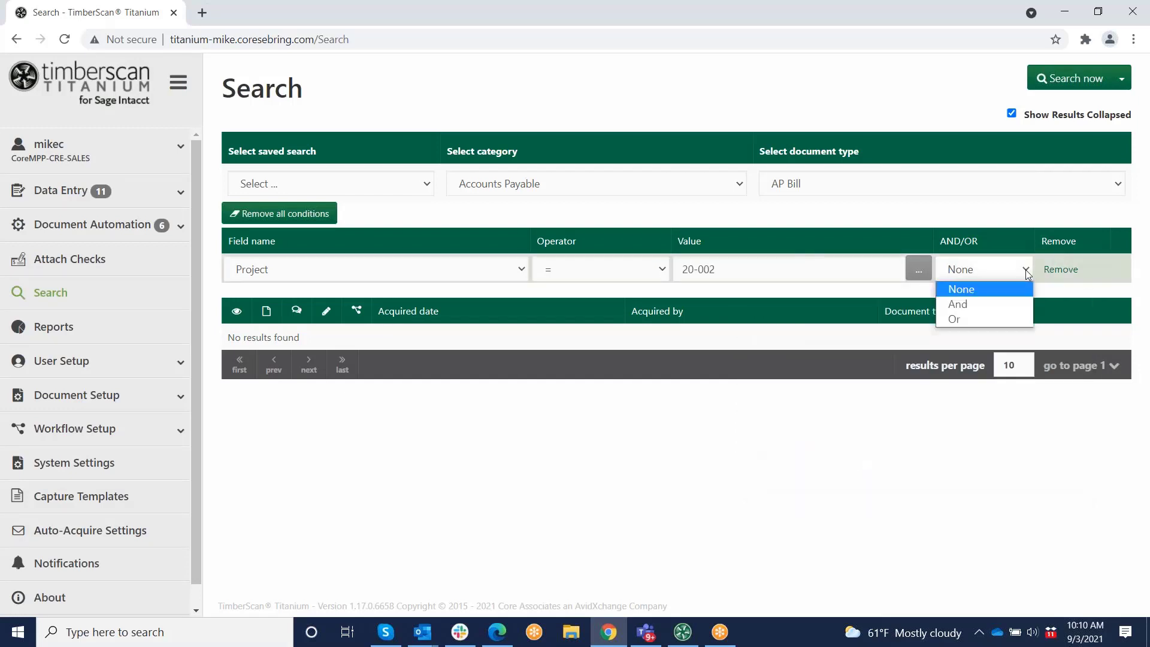
click(966, 291)
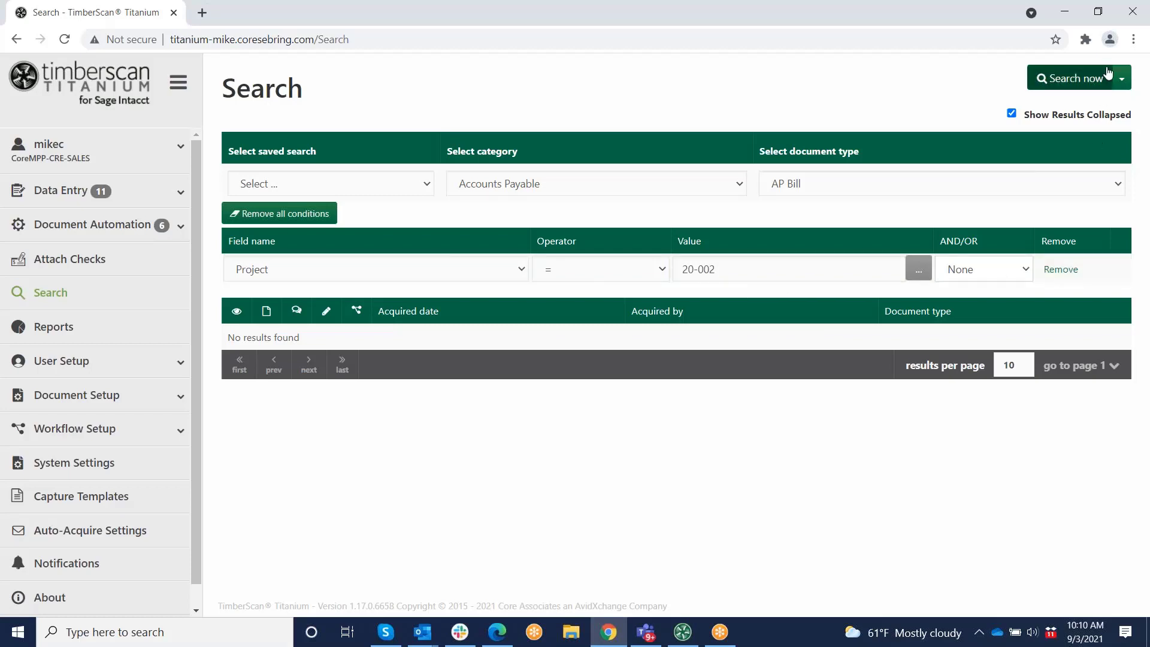
Step: Run the search and show the invoice report for the found AP bills
click(1073, 83)
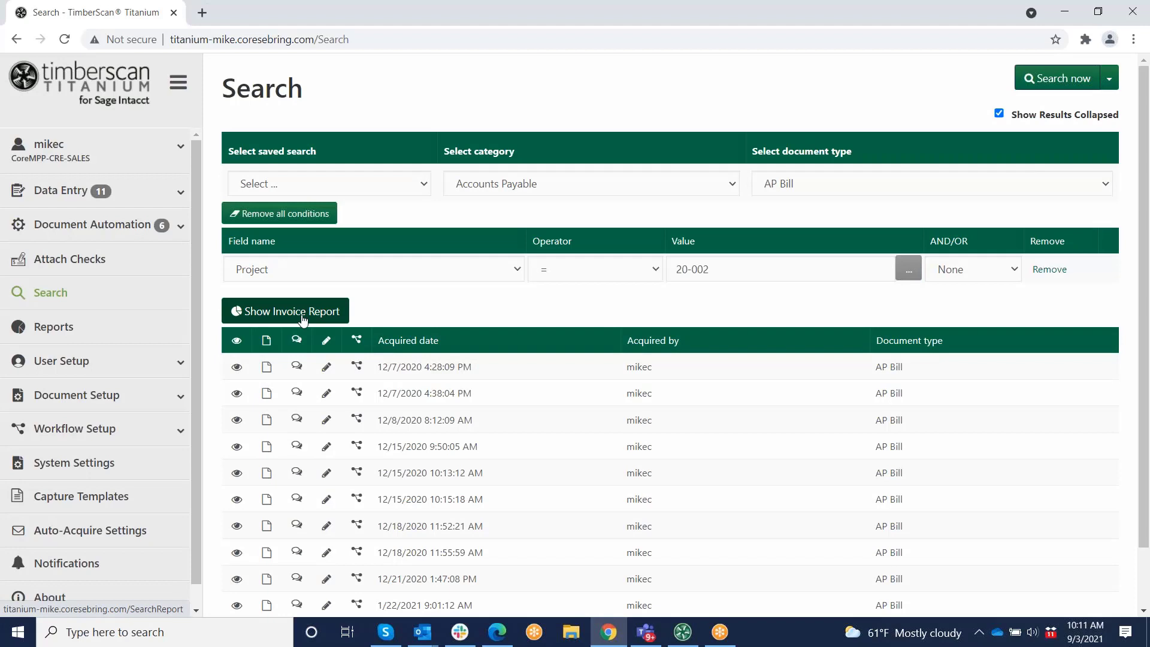
click(324, 311)
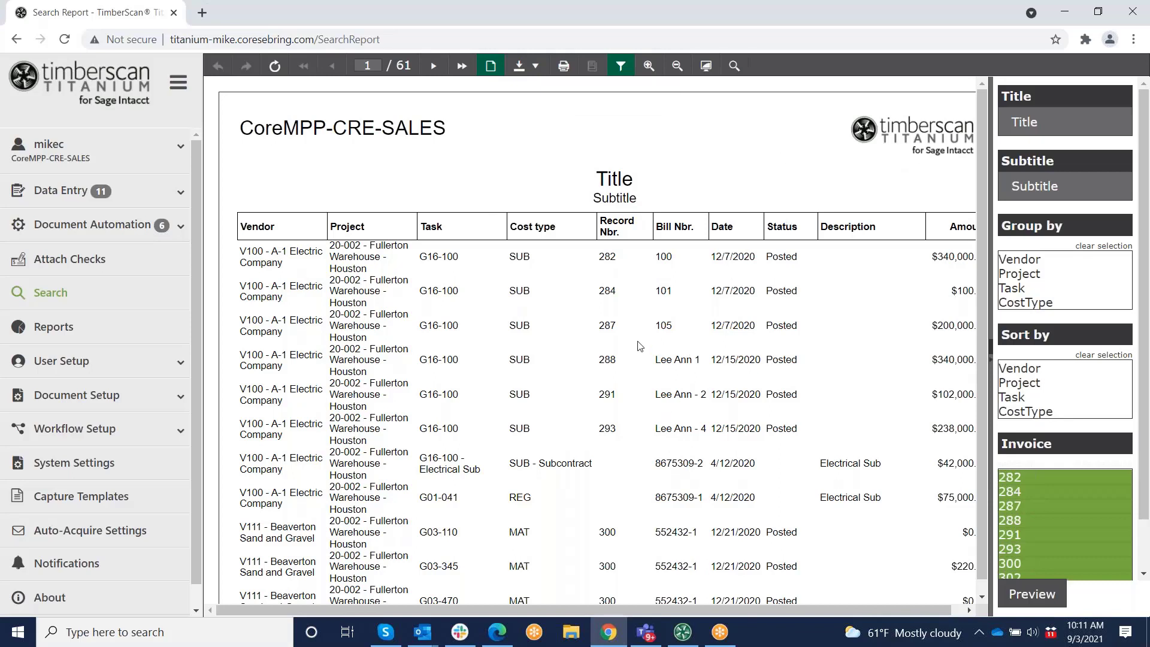
Step: Examine the report's invoice line list, its grand total and the invoice images that follow it
scroll(640, 346, down, 15)
scroll(667, 343, down, 10)
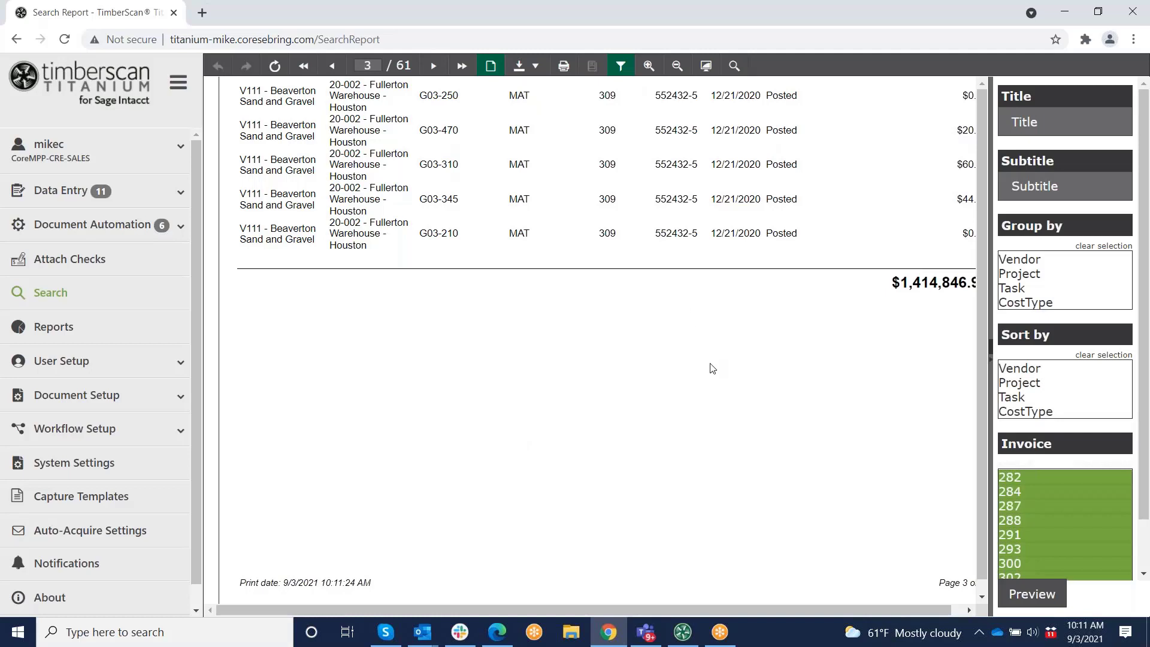
scroll(727, 361, down, 8)
scroll(729, 359, down, 10)
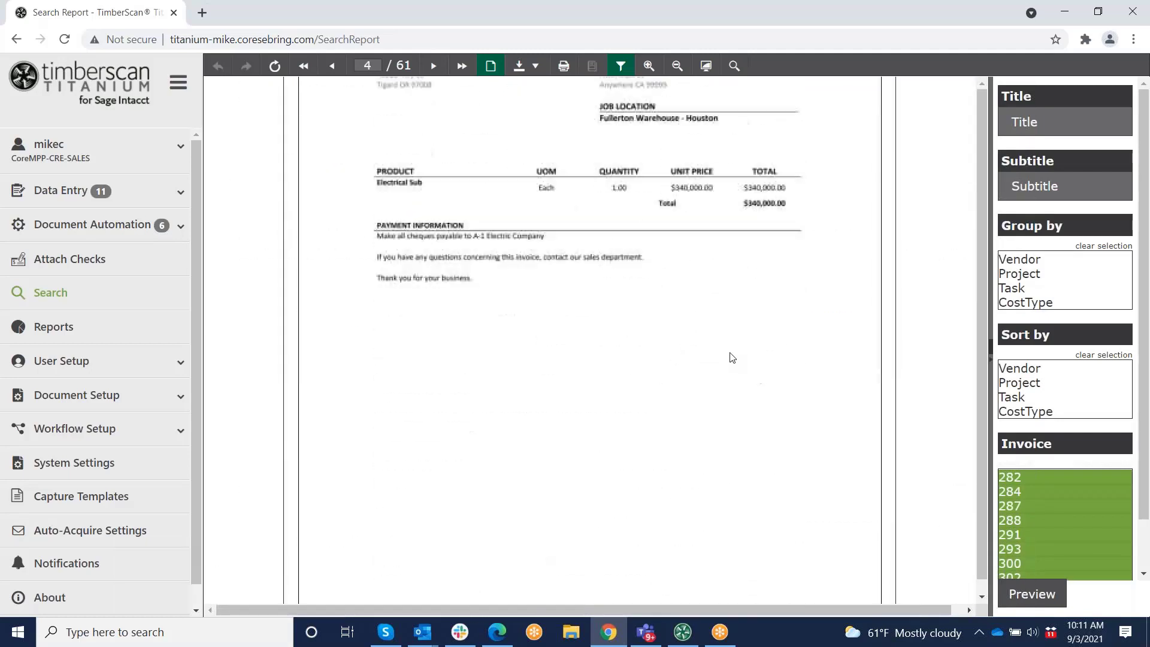
scroll(735, 357, down, 9)
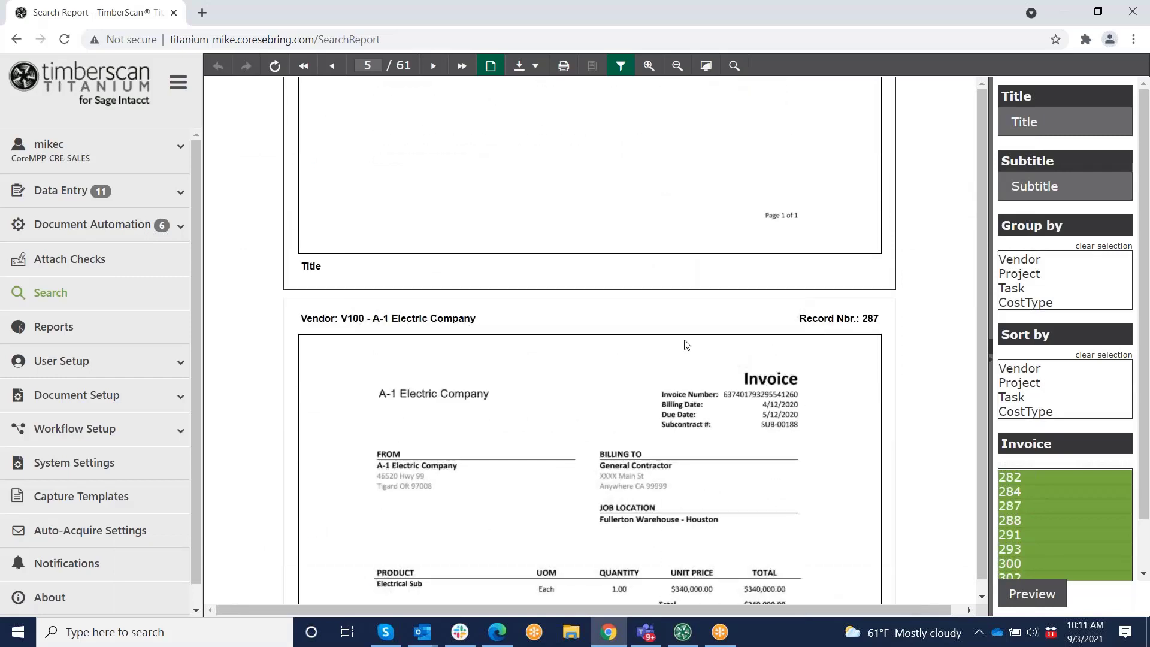
scroll(687, 345, up, 8)
scroll(687, 346, up, 10)
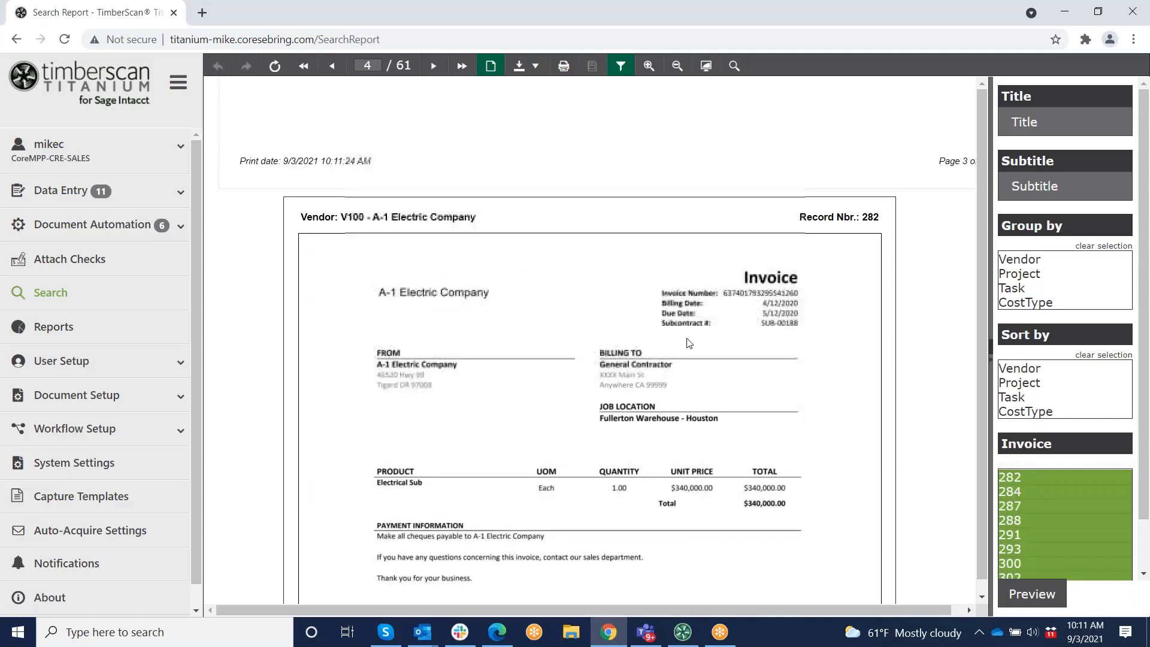
scroll(688, 346, up, 15)
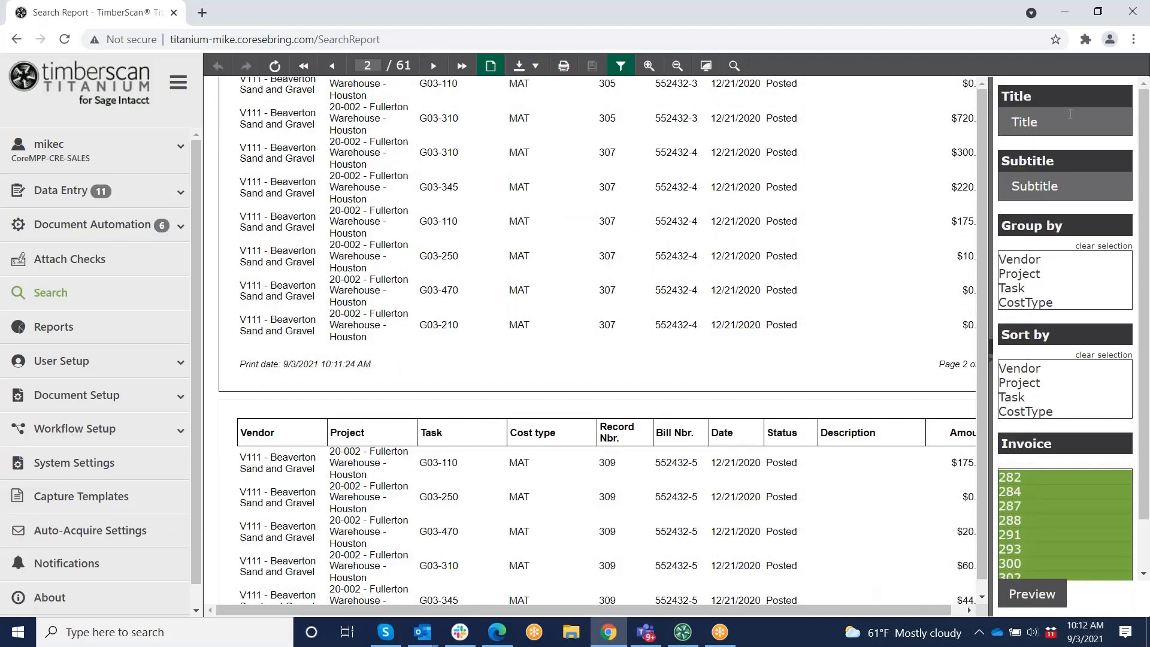
Step: Set the report title to "Draw Report" and the subtitle to "Job ABC"
drag(1054, 121, 1005, 120)
text(Draw Report)
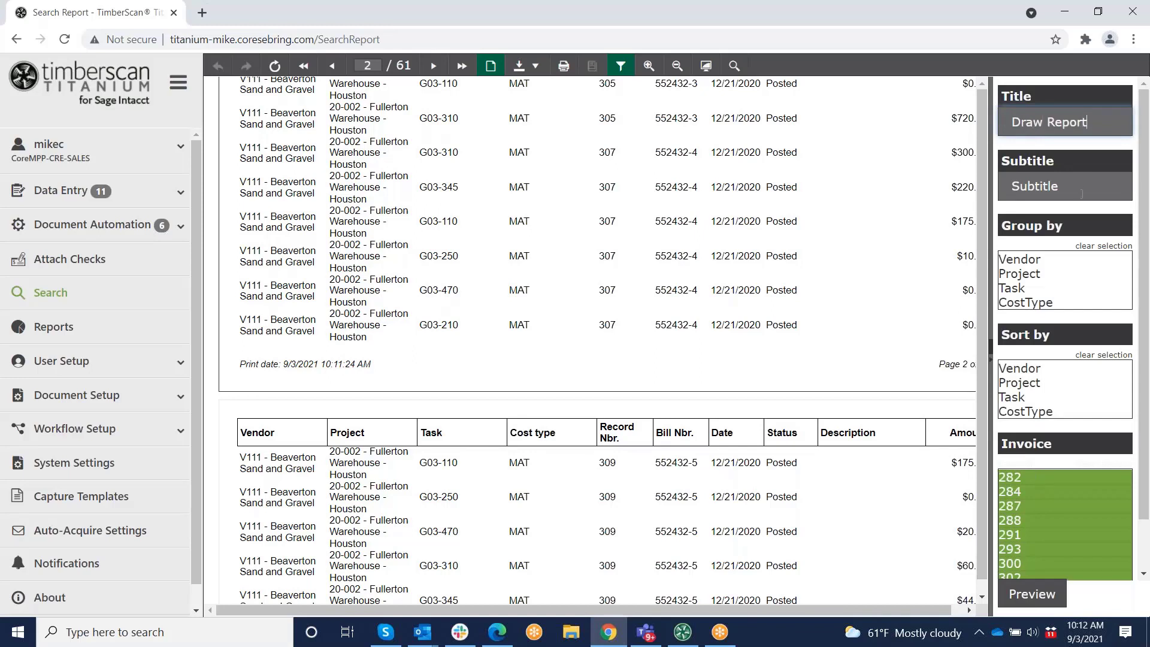
click(1078, 189)
text(Job)
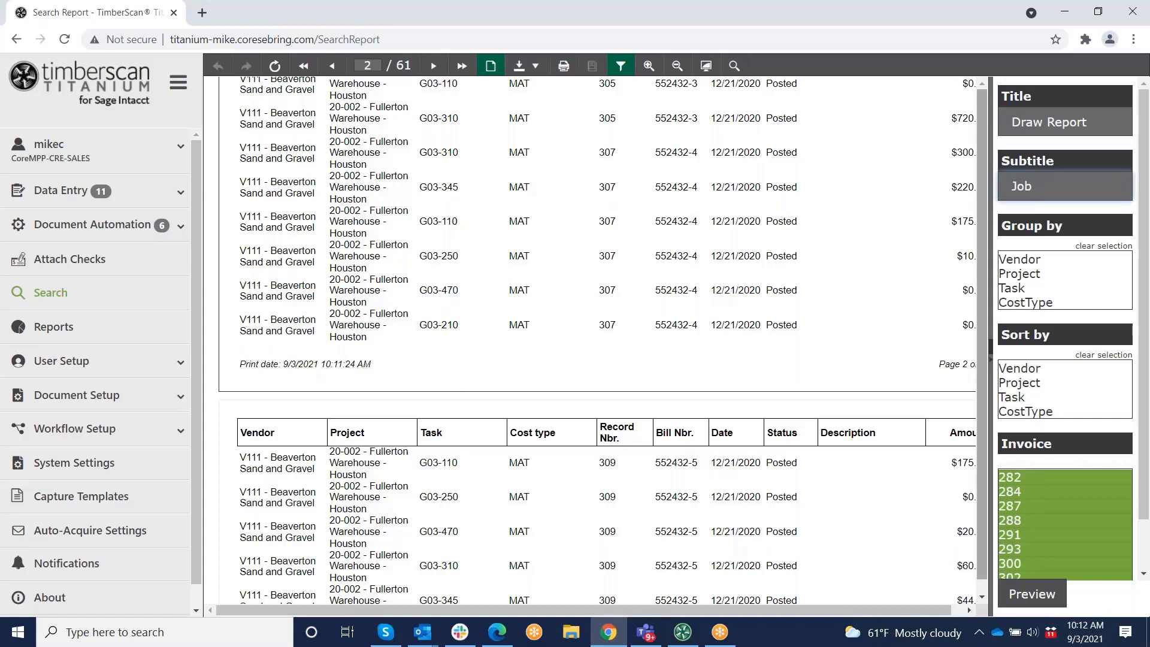
text( ABC)
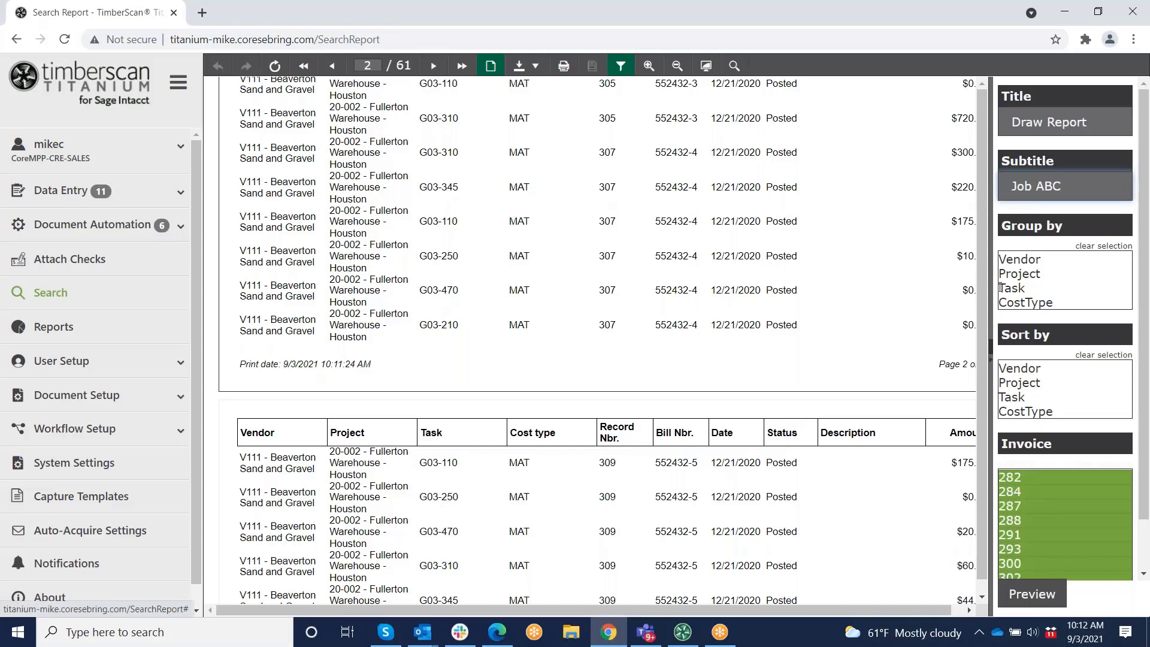
Step: Group the report by Task, exclude invoice 287 and regenerate the report preview
click(1014, 289)
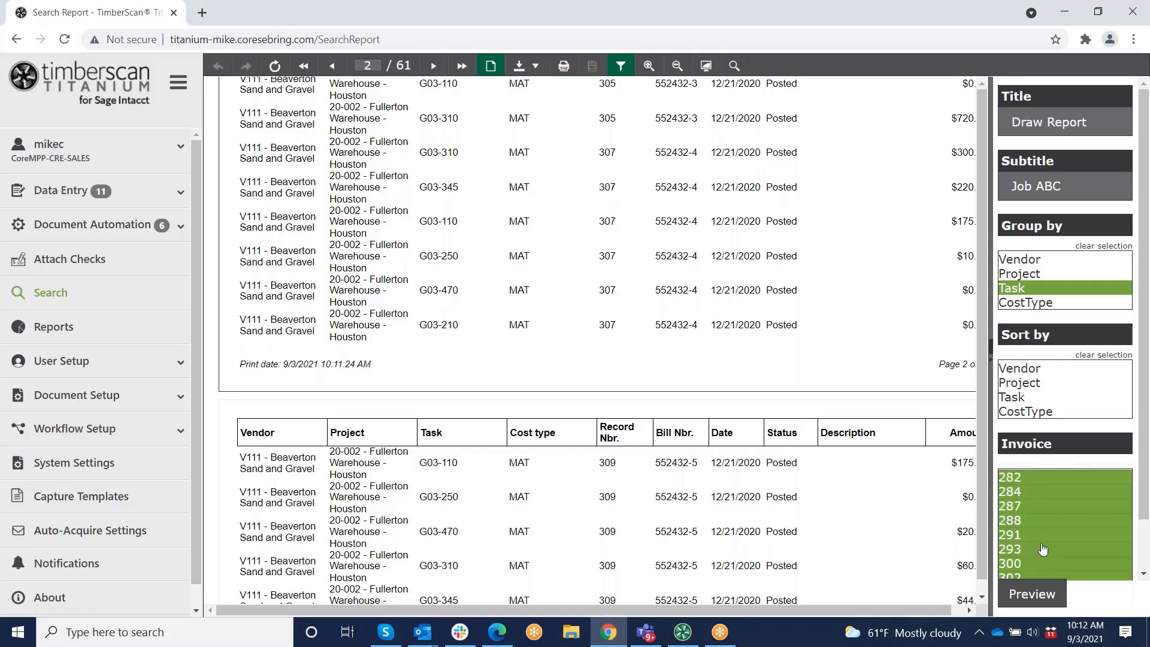
scroll(779, 294, up, 10)
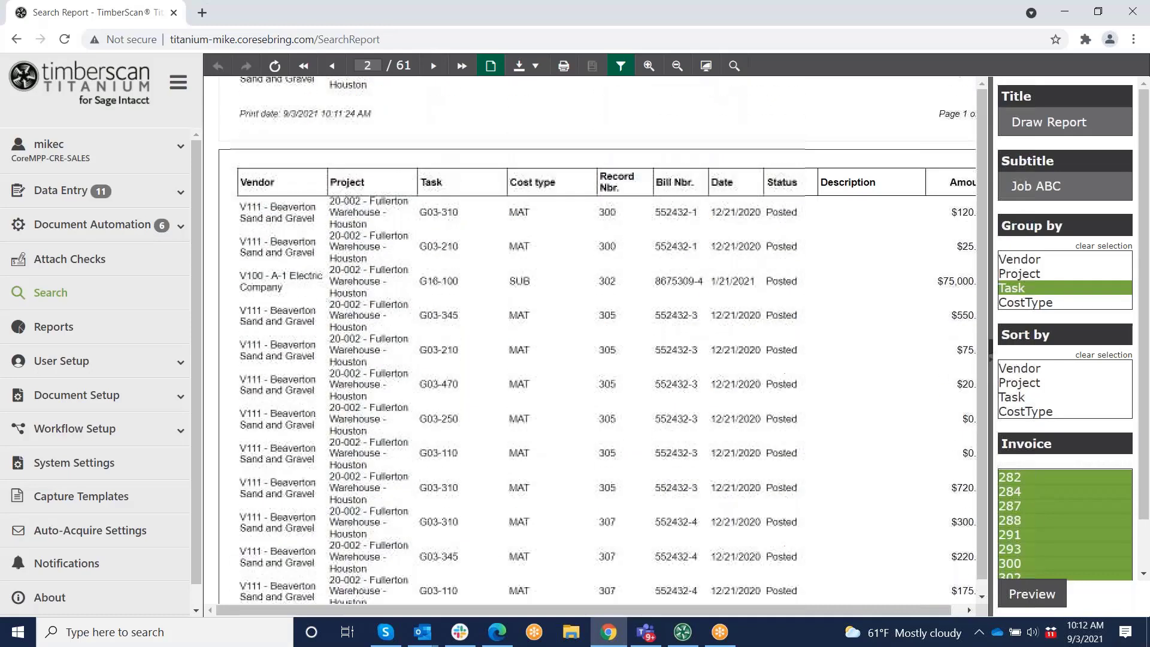
scroll(697, 327, up, 5)
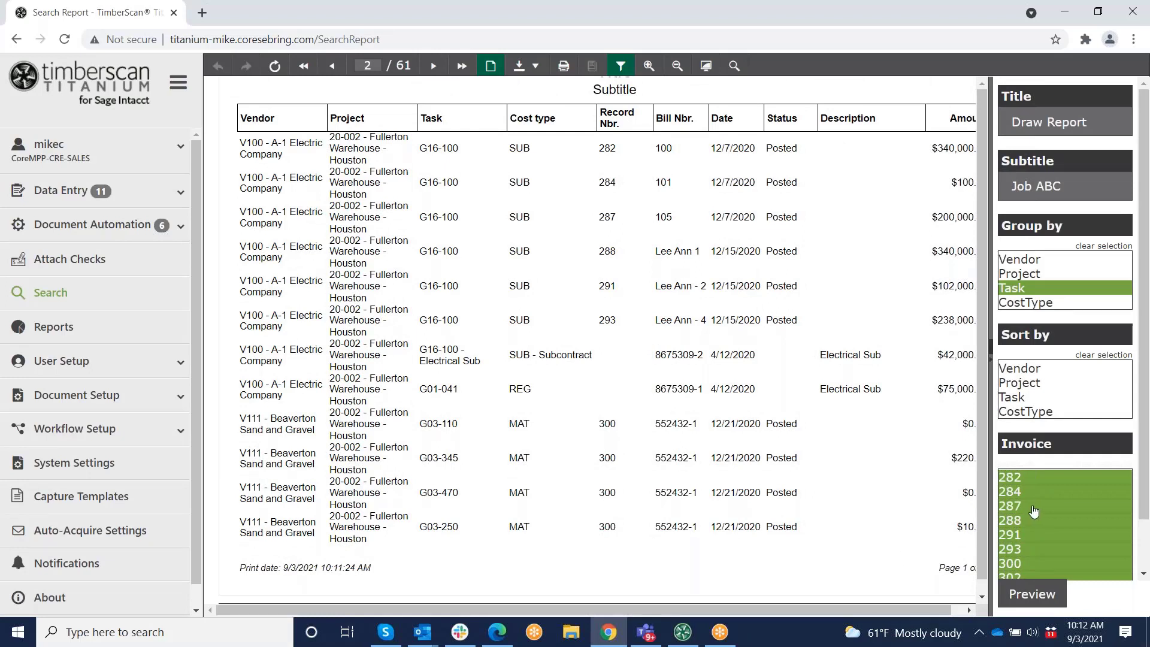
ctrl+click(1035, 511)
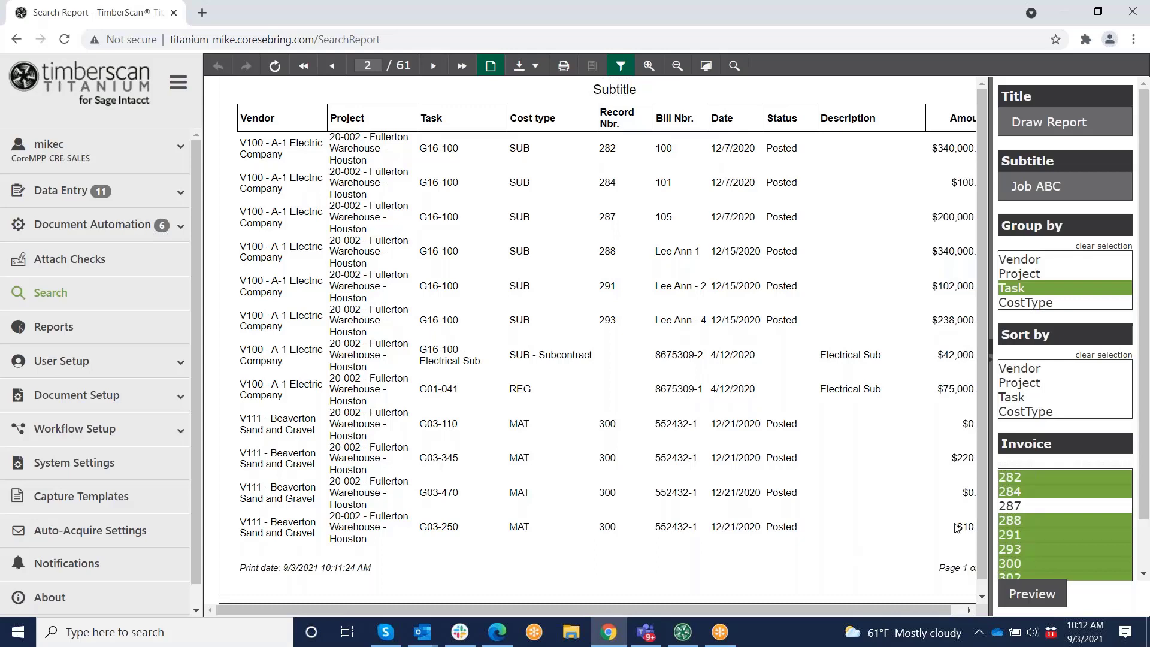
click(1035, 595)
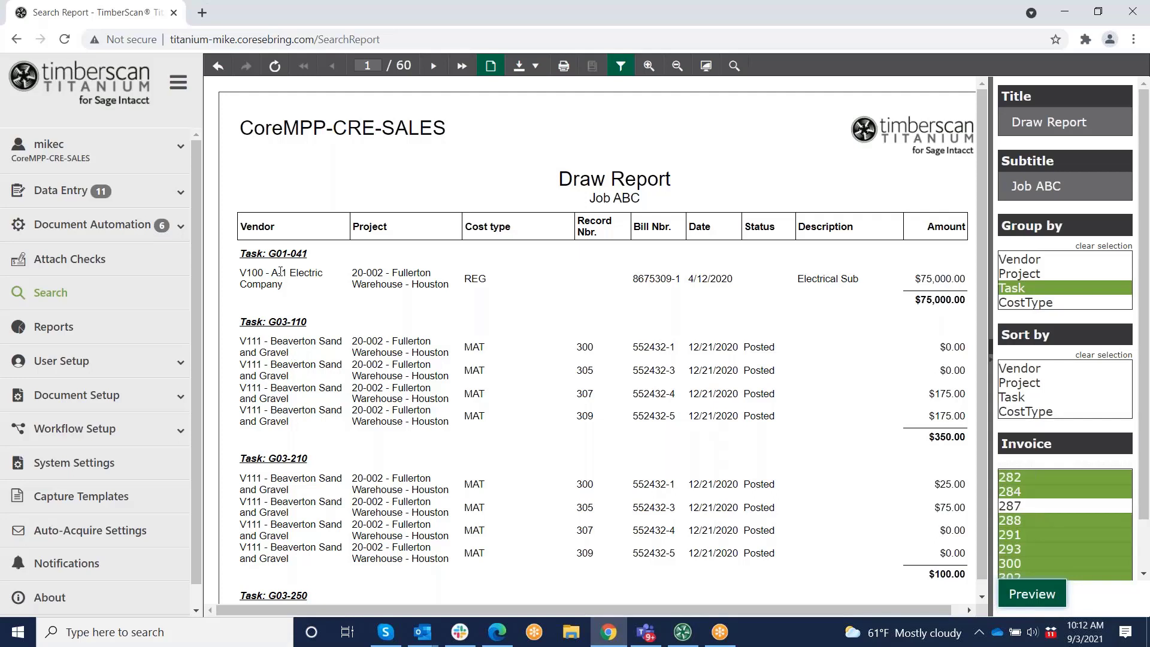
Step: Review the regenerated draw report's task groups and subtotals, and the backup invoice images with their task labels
scroll(762, 440, down, 10)
scroll(762, 430, down, 15)
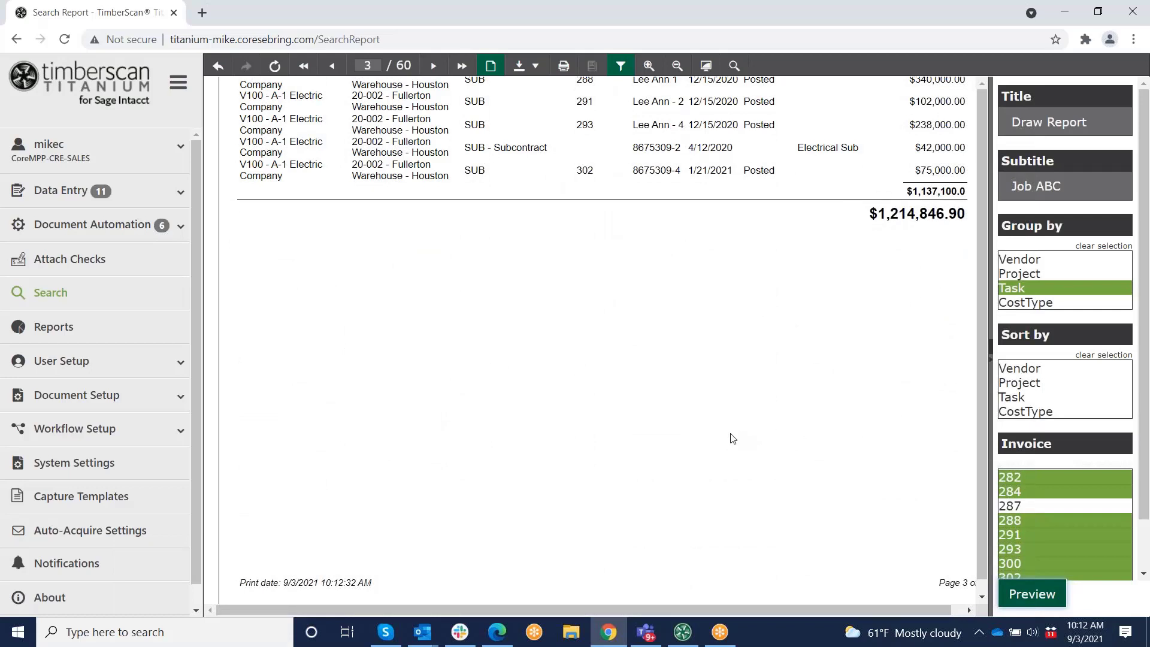
scroll(721, 403, down, 8)
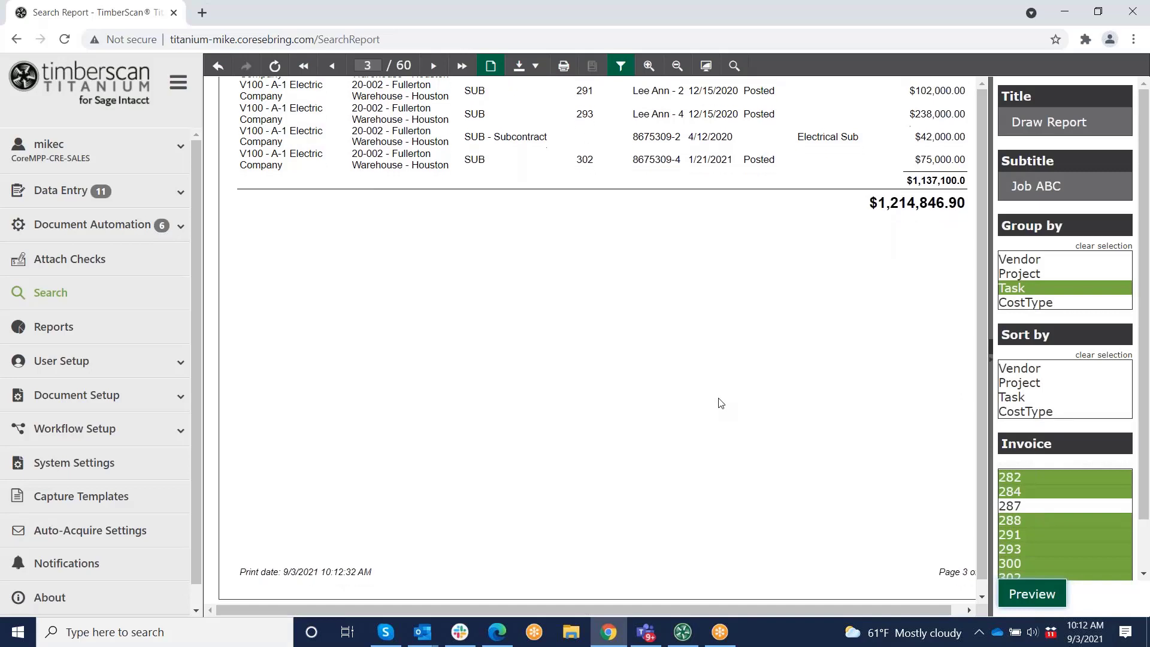
scroll(721, 400, down, 10)
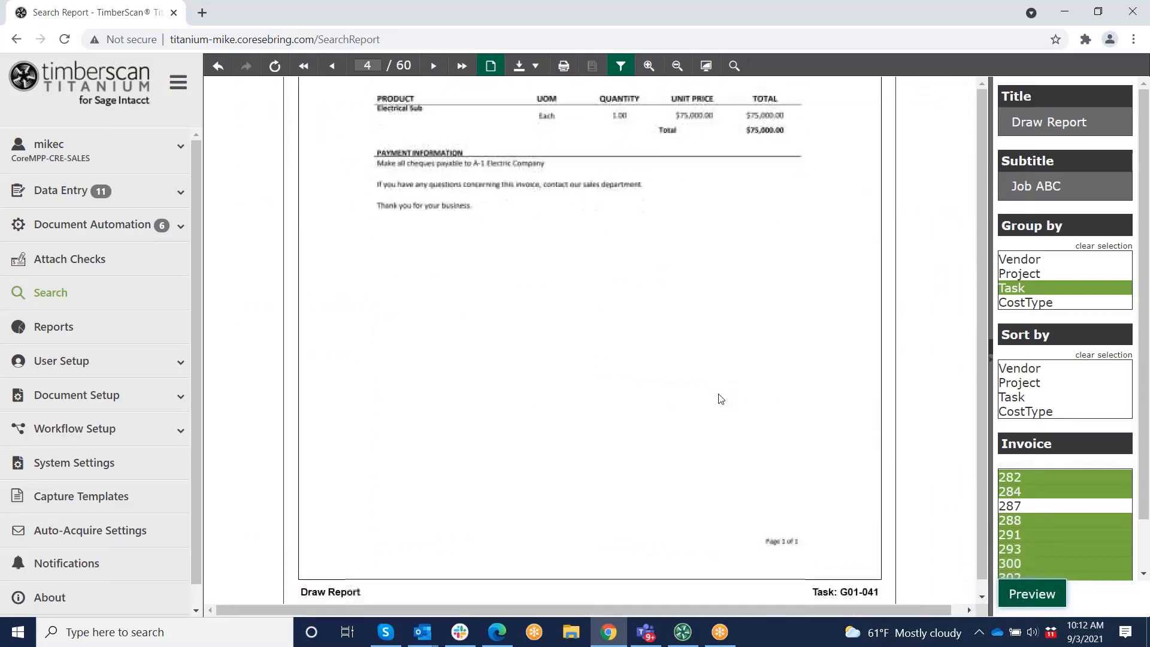
scroll(720, 400, down, 10)
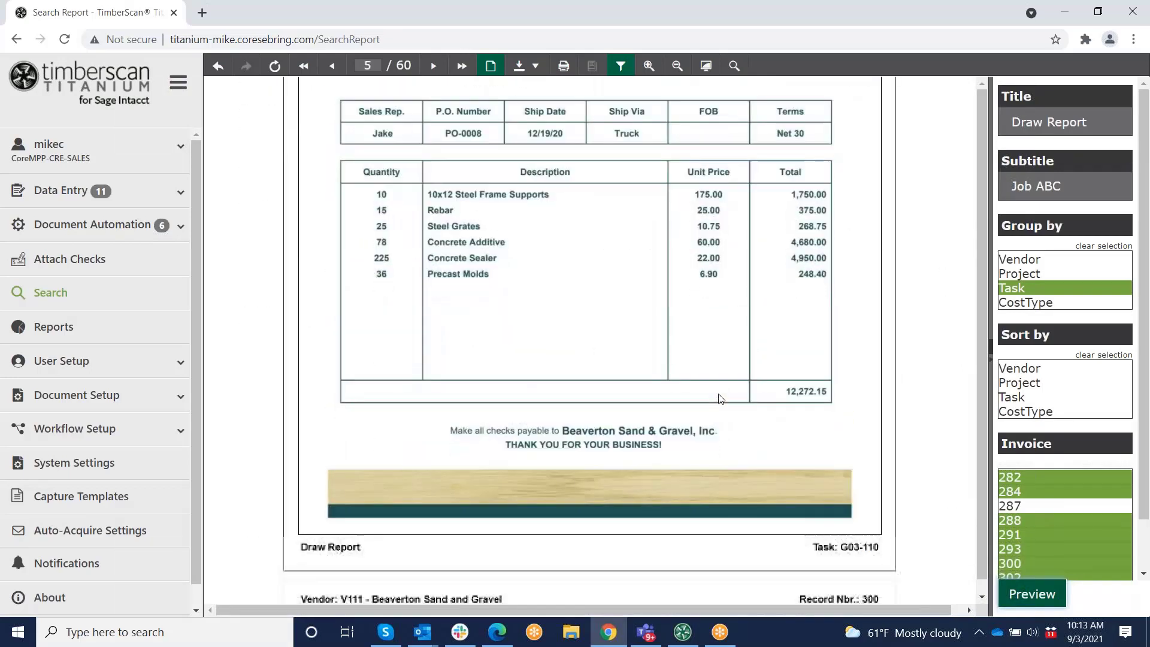
scroll(724, 405, down, 10)
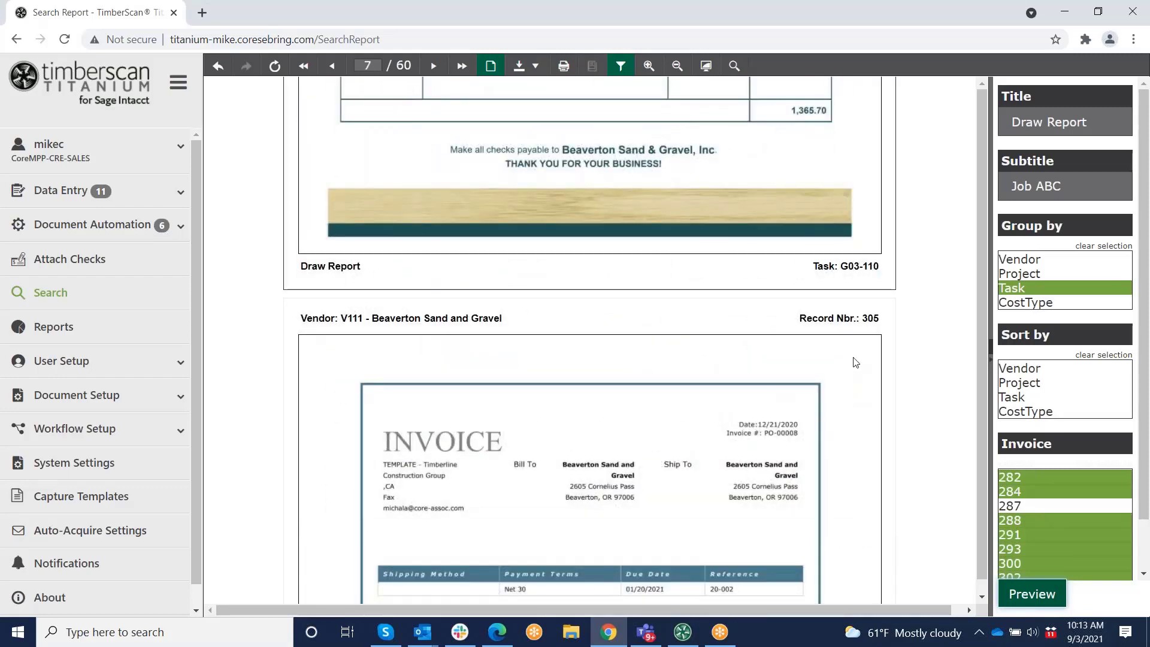
Step: Export the draw report as an Acrobat PDF file and open the downloaded file
scroll(851, 360, up, 5)
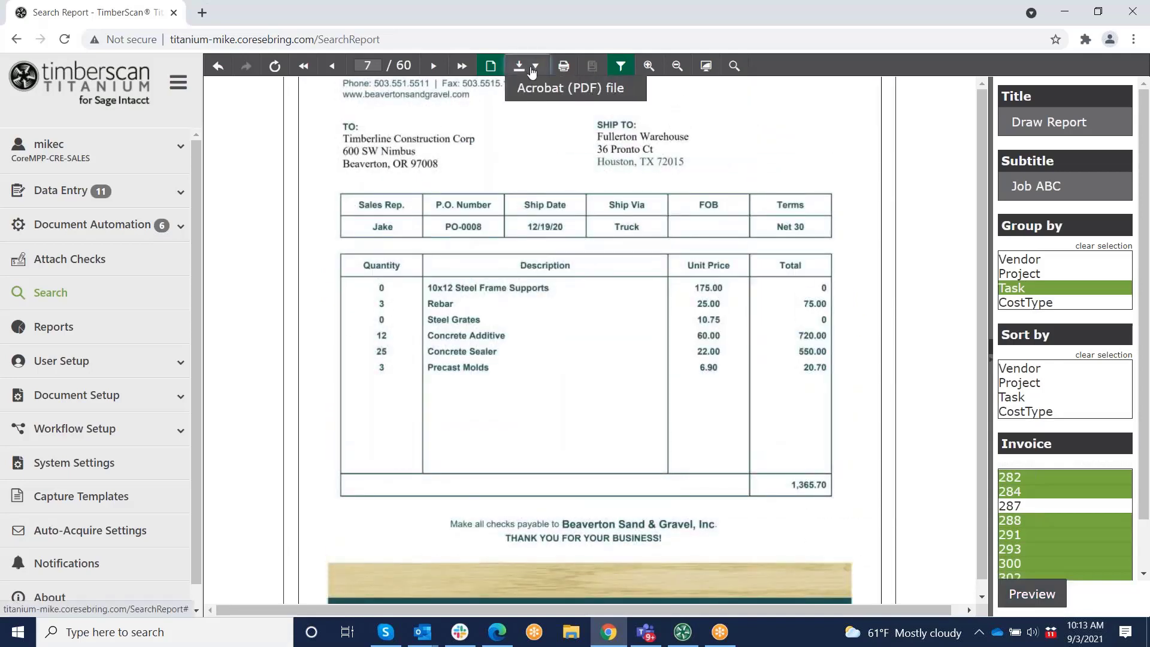
click(531, 69)
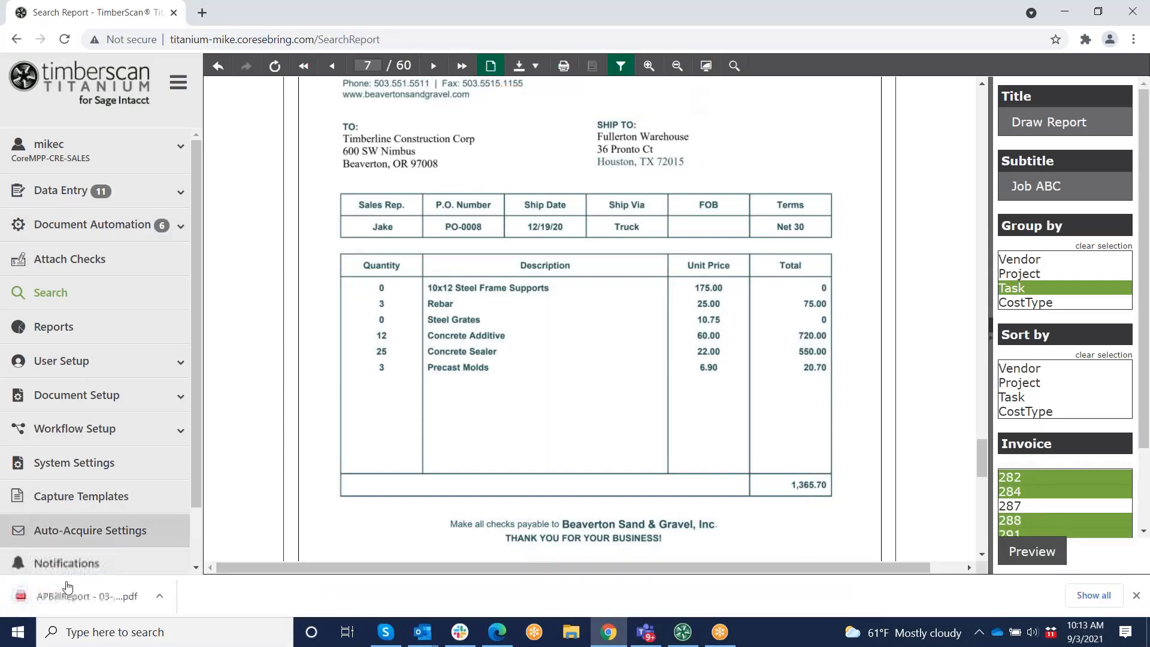
click(74, 592)
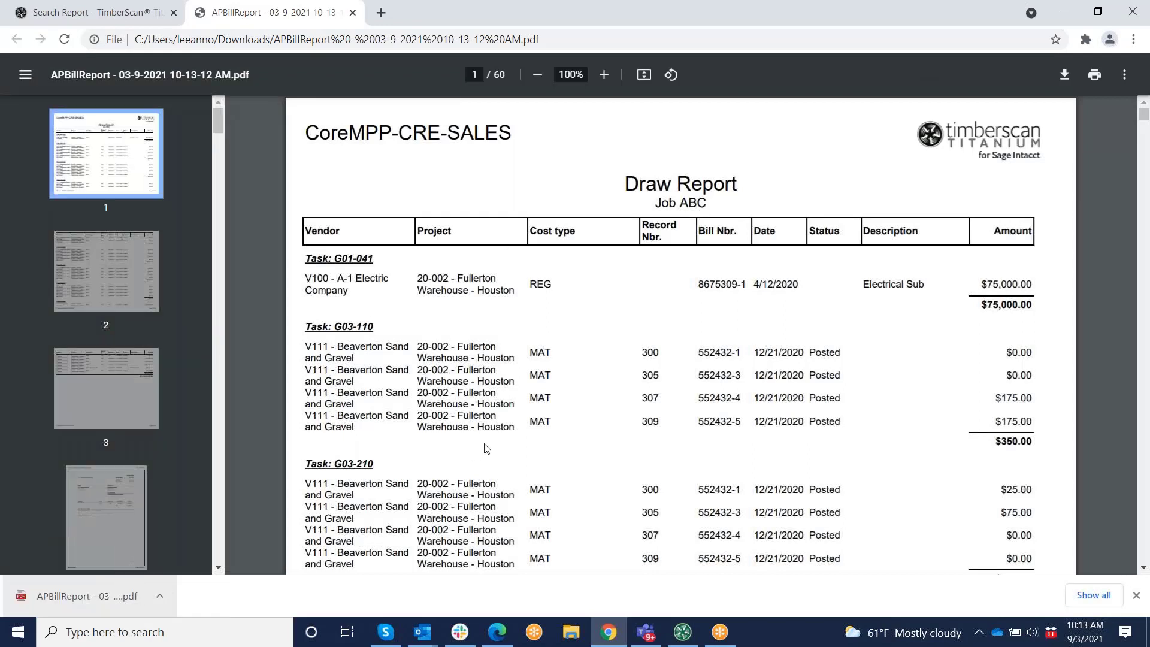
Step: Check the exported PDF's last summary page and the invoice image pages up to page 7, then return to the search report
click(113, 422)
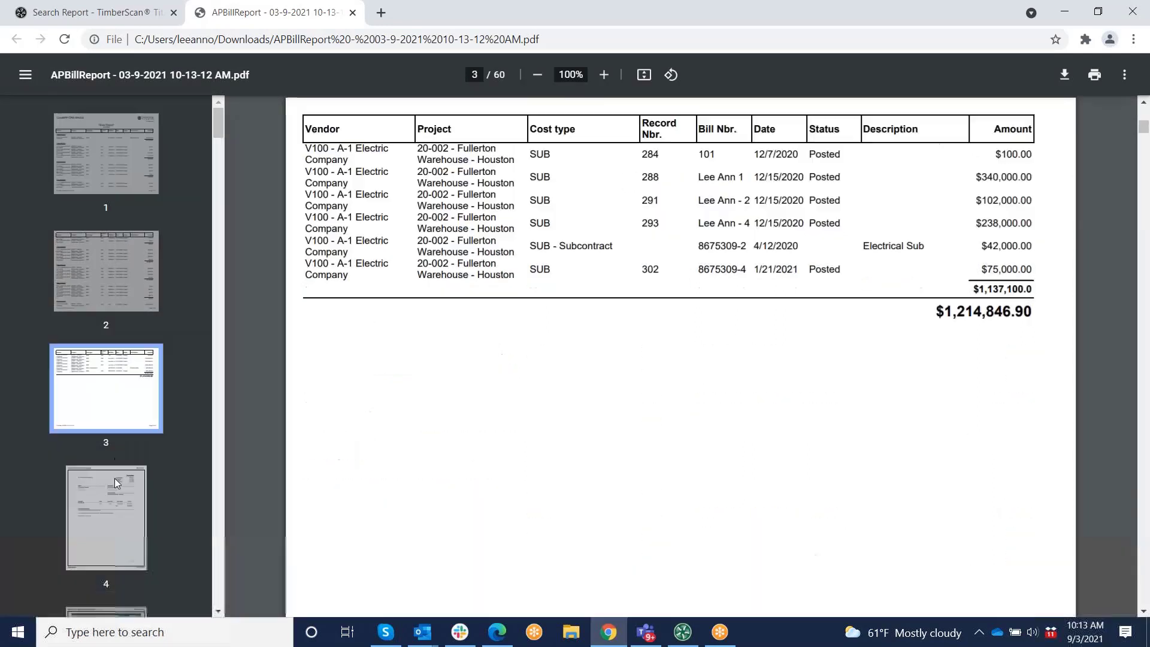
click(114, 500)
drag(221, 124, 218, 145)
click(122, 307)
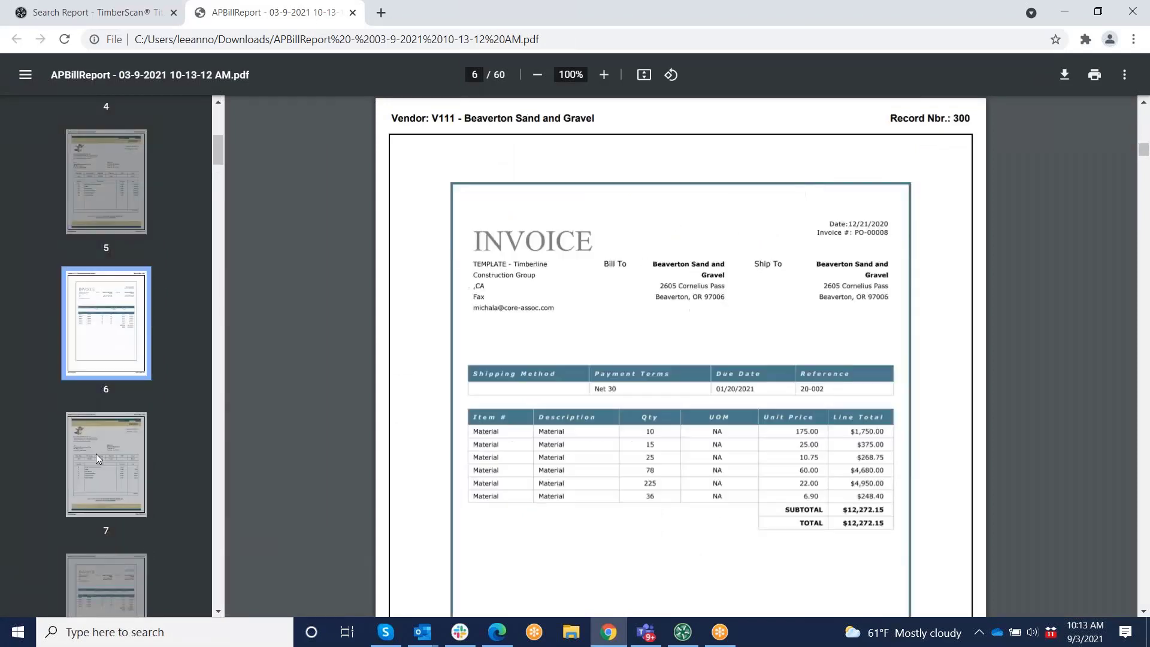
click(110, 443)
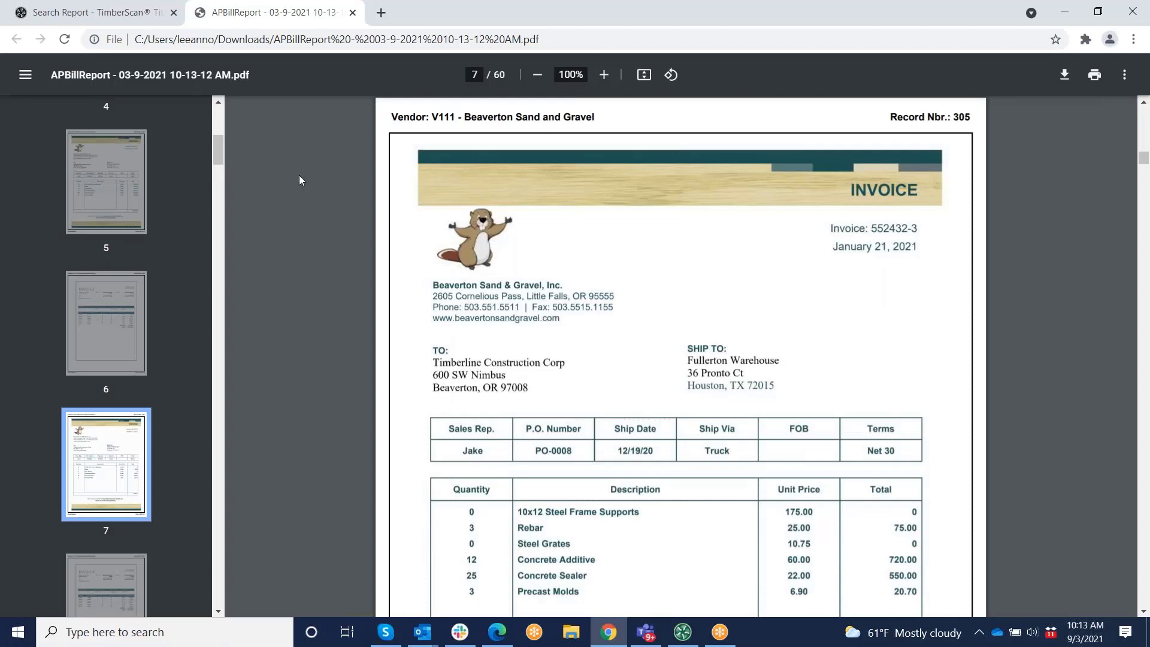
click(93, 16)
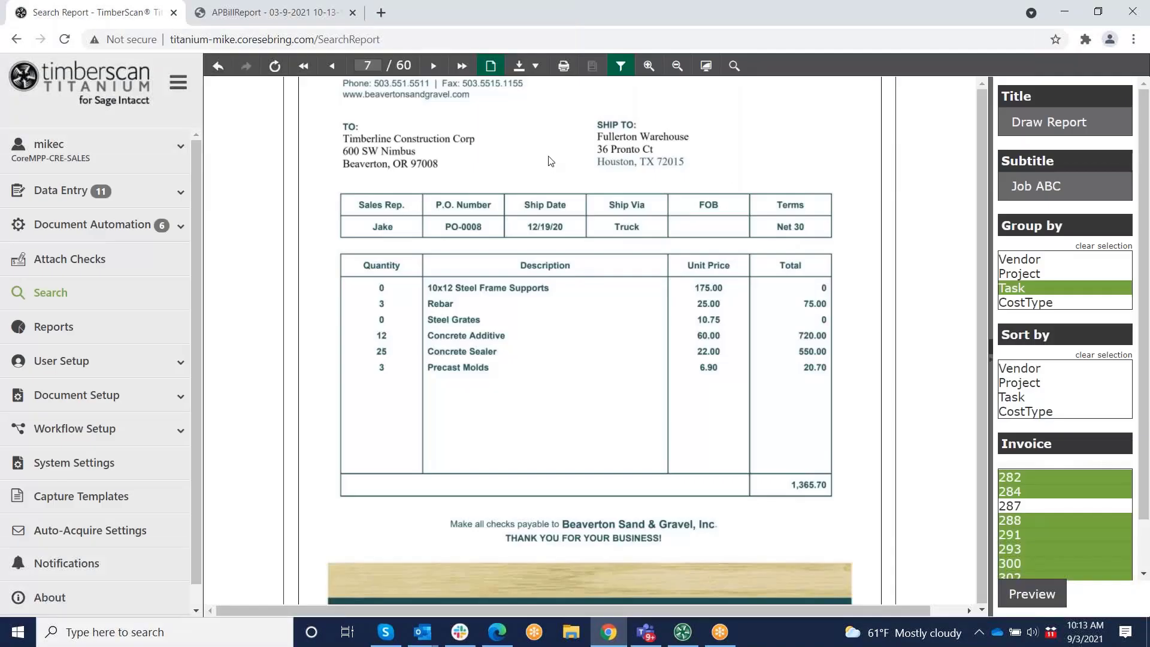